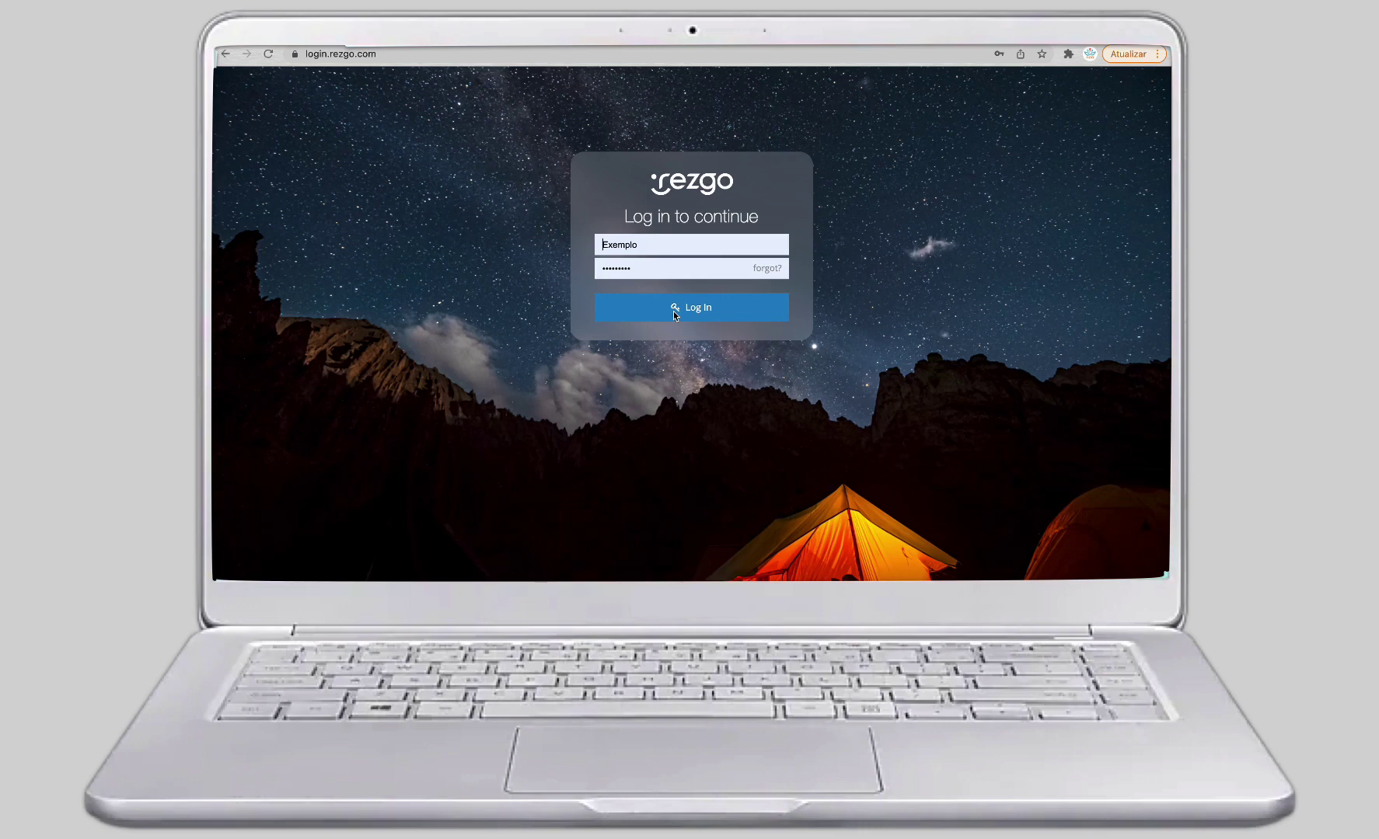
Sign in to the supplier account and start a new booking in the Point of Sale.
{"action": "left_click", "coordinate": [674, 311]}
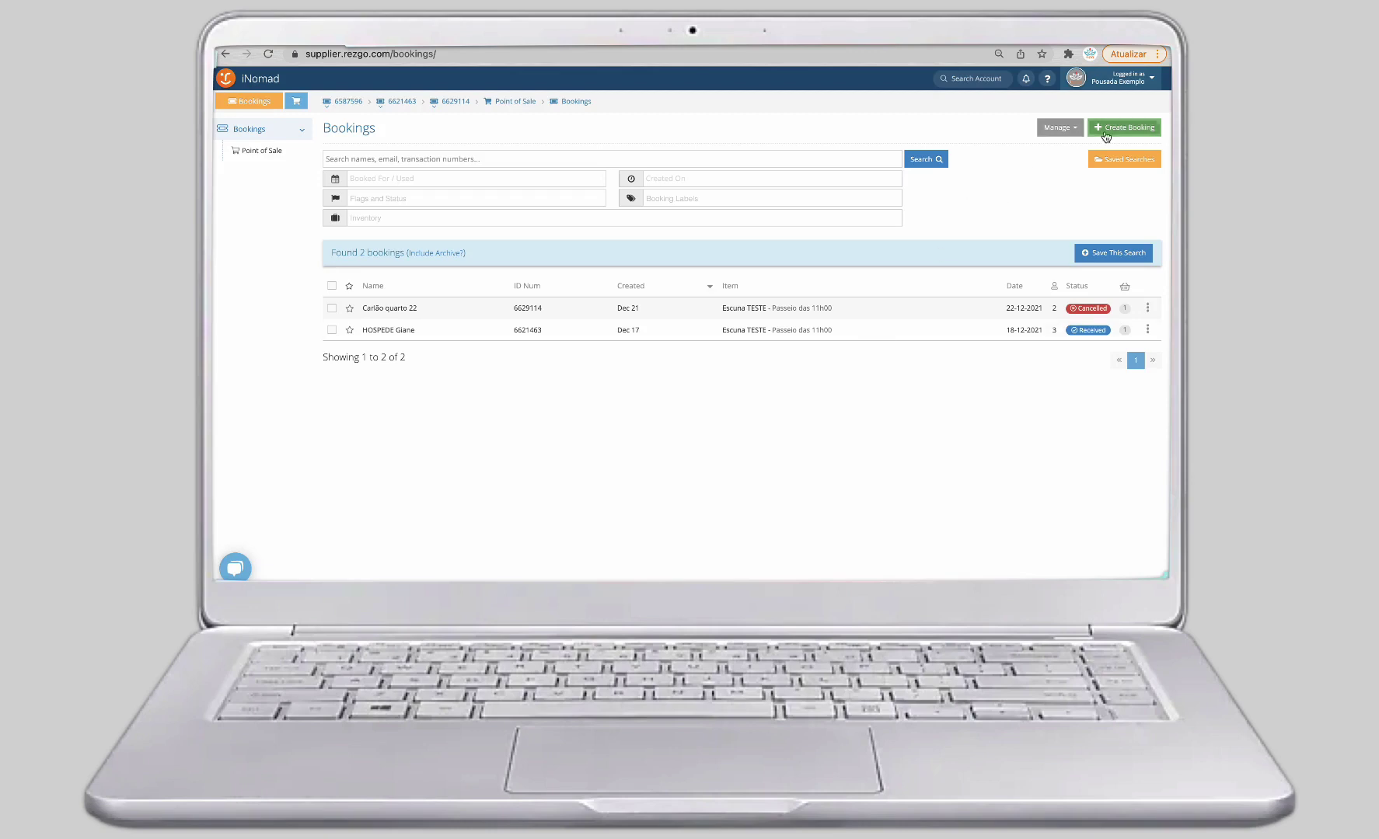
{"action": "left_click", "coordinate": [1130, 130]}
Open a new Point of Sale order dated Wednesday 22 December 2021 and review its 142 results.
{"action": "left_click", "coordinate": [1116, 130]}
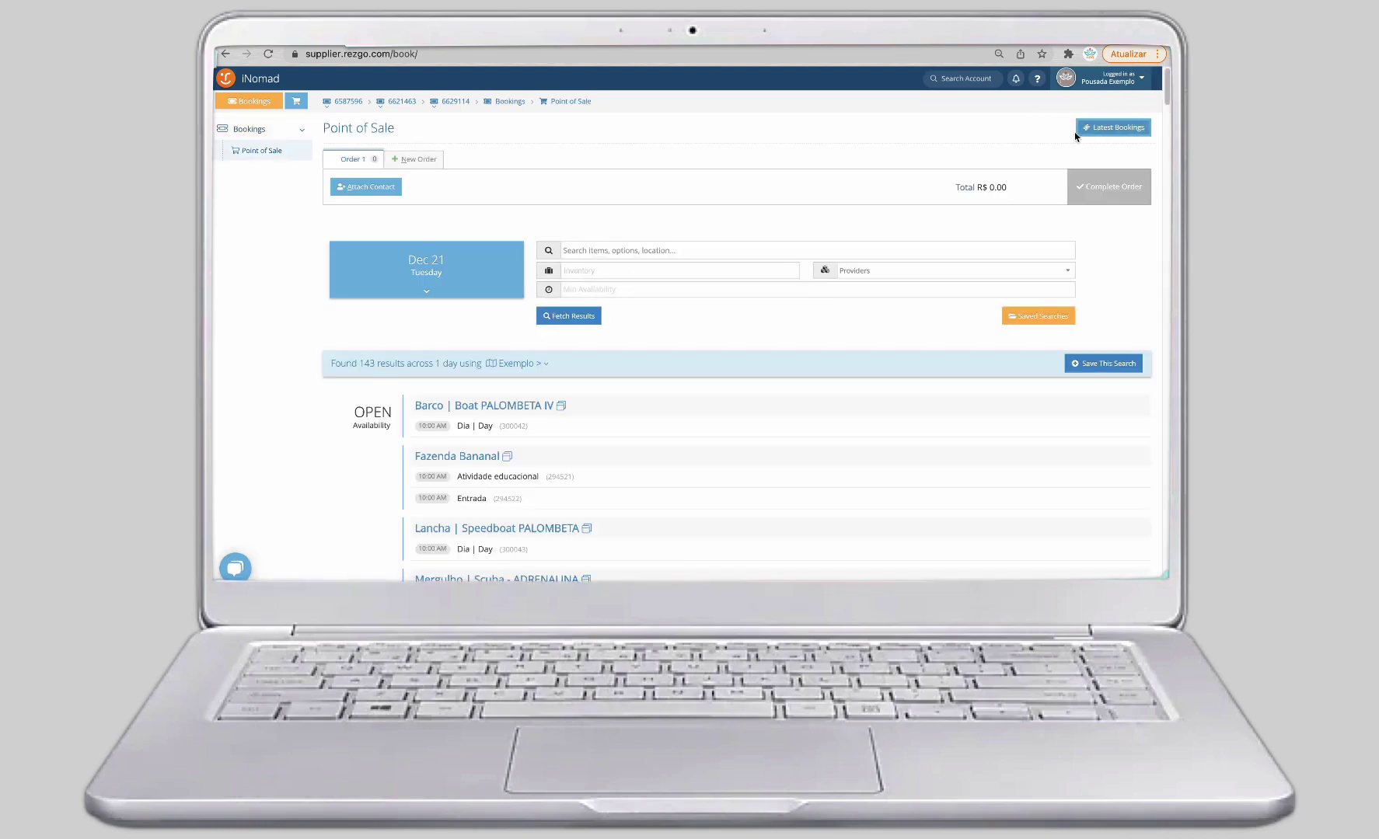
{"action": "left_click", "coordinate": [444, 259]}
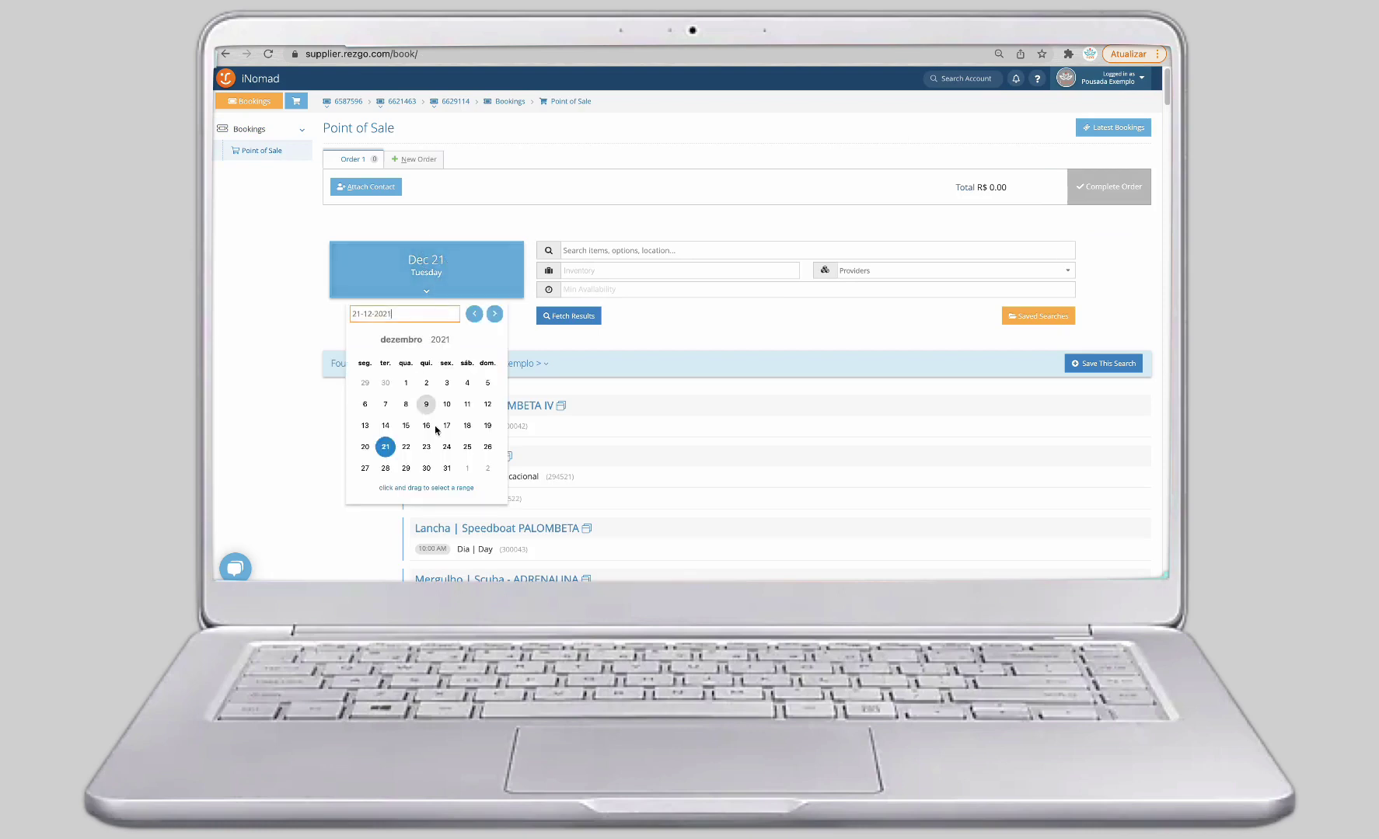
{"action": "left_click", "coordinate": [407, 447]}
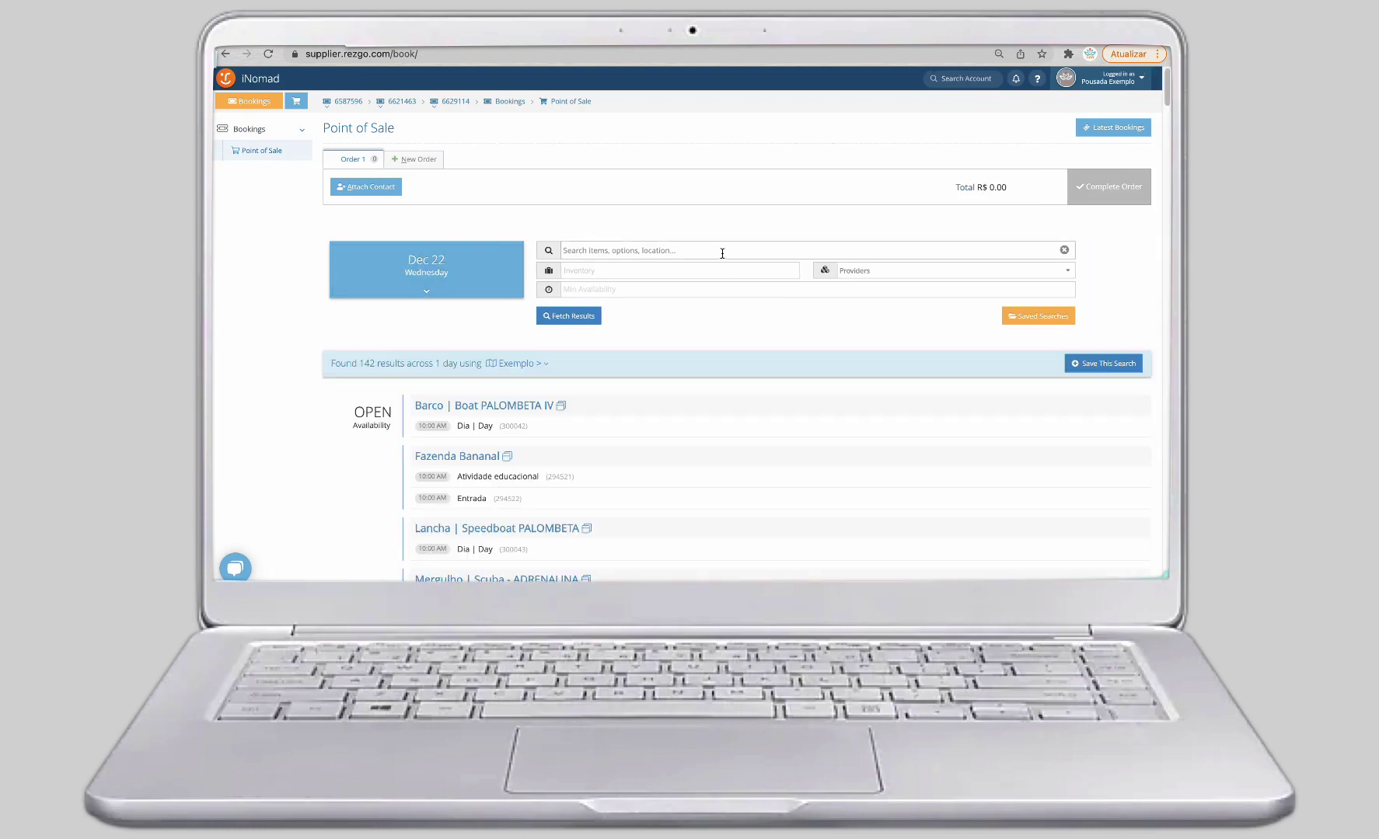
{"action": "scroll", "coordinate": [731, 404], "scroll_direction": "down", "scroll_amount": 10}
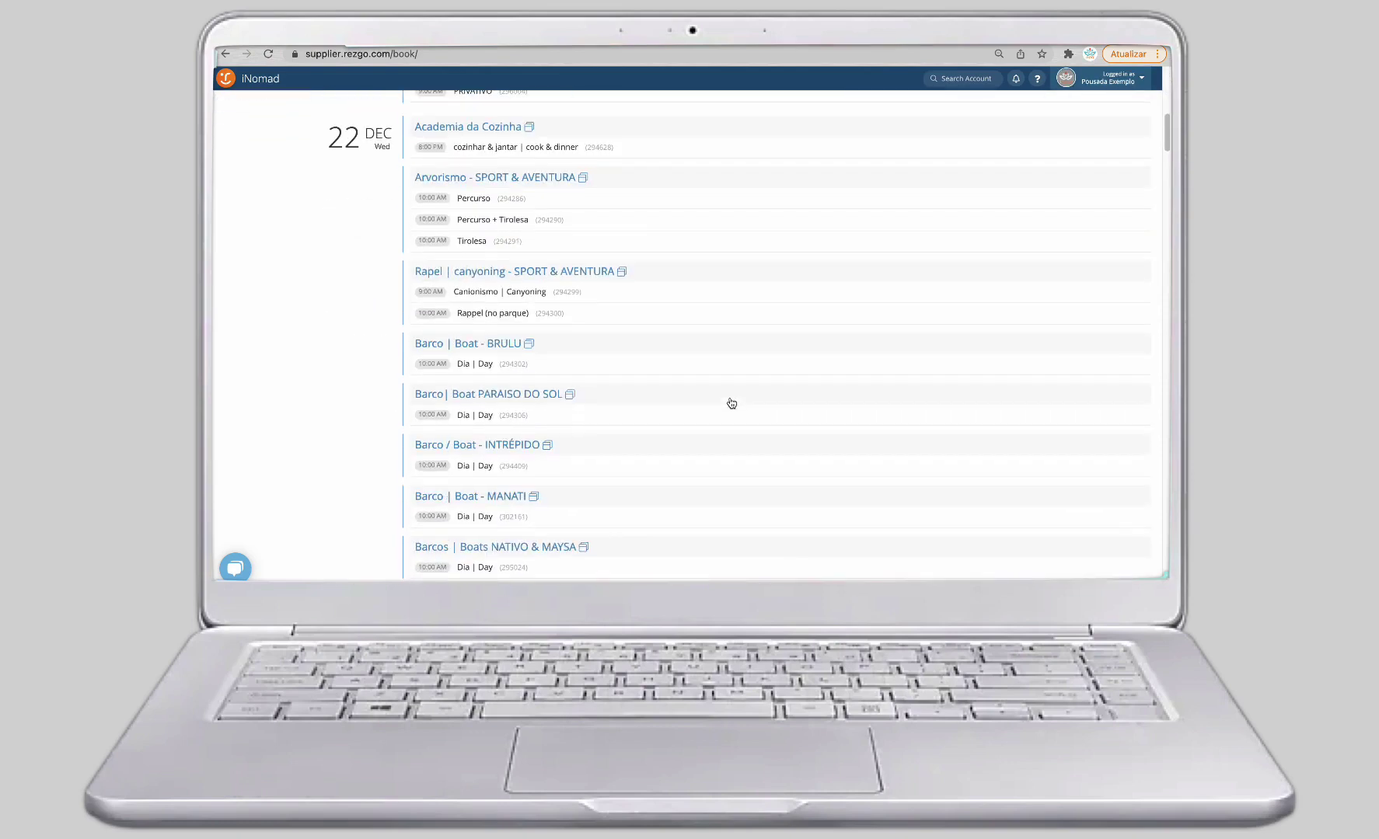
{"action": "scroll", "coordinate": [732, 404], "scroll_direction": "up", "scroll_amount": 15}
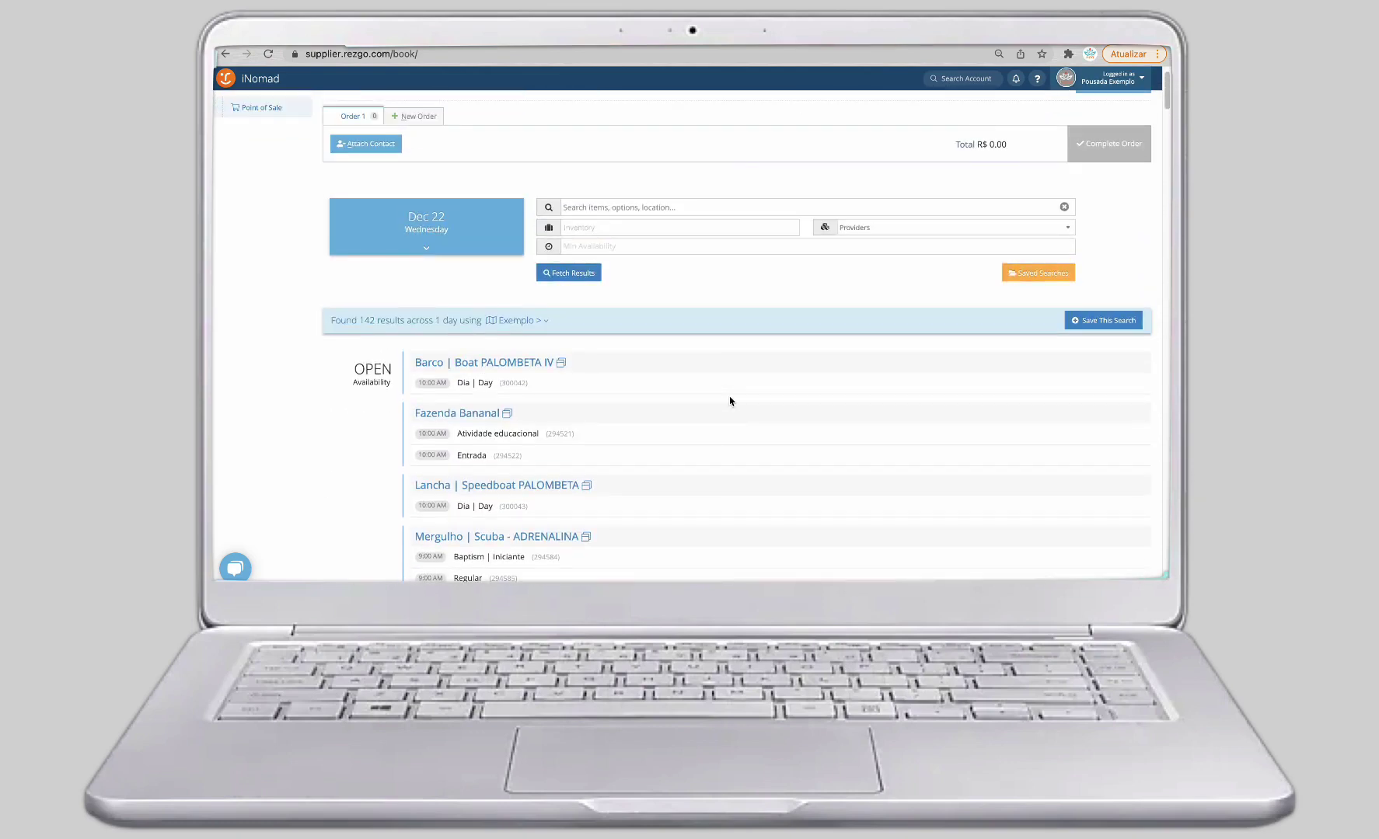
{"action": "scroll", "coordinate": [730, 401], "scroll_direction": "down", "scroll_amount": 20}
{"action": "scroll", "coordinate": [730, 401], "scroll_direction": "down", "scroll_amount": 10}
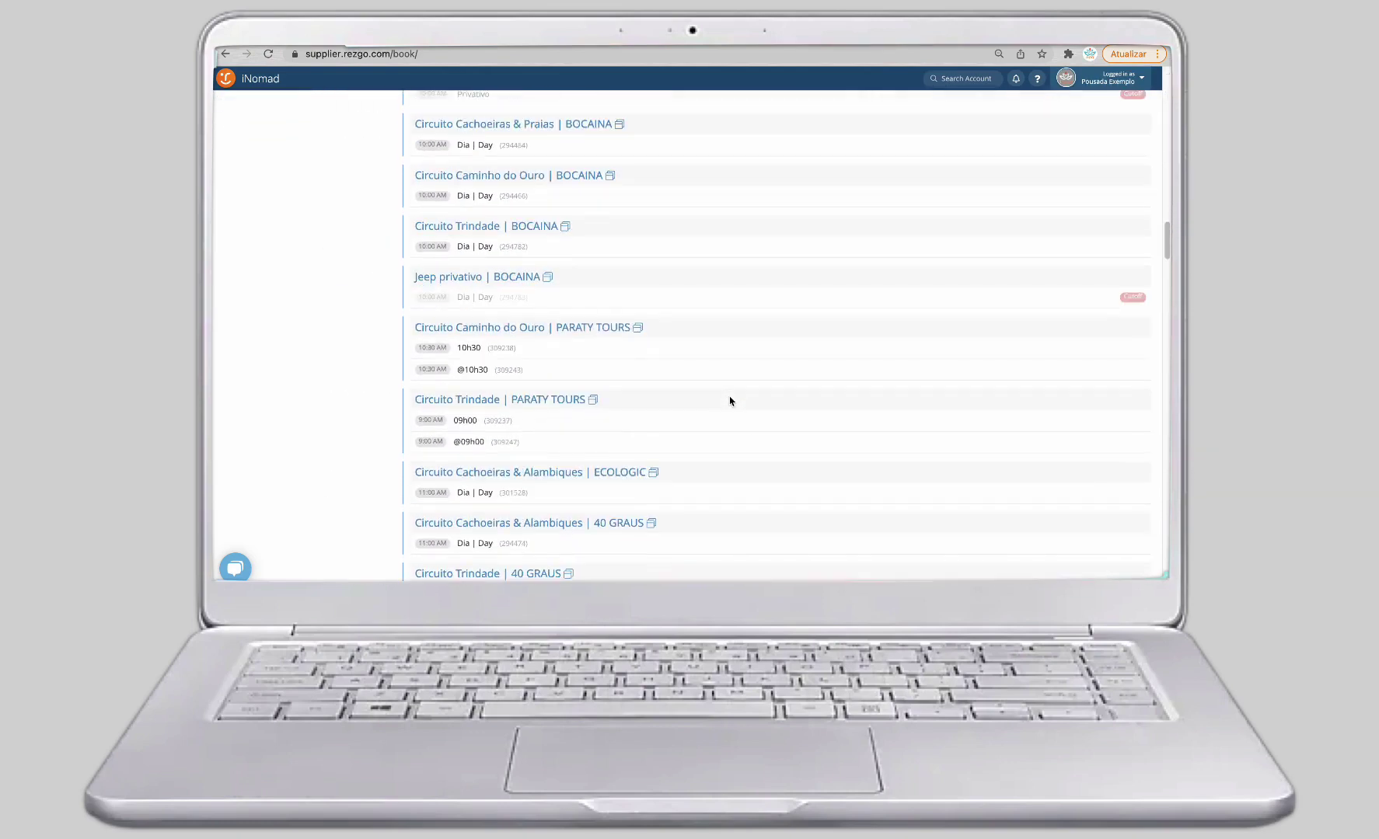
{"action": "scroll", "coordinate": [730, 401], "scroll_direction": "down", "scroll_amount": 5}
{"action": "scroll", "coordinate": [730, 401], "scroll_direction": "up", "scroll_amount": 10}
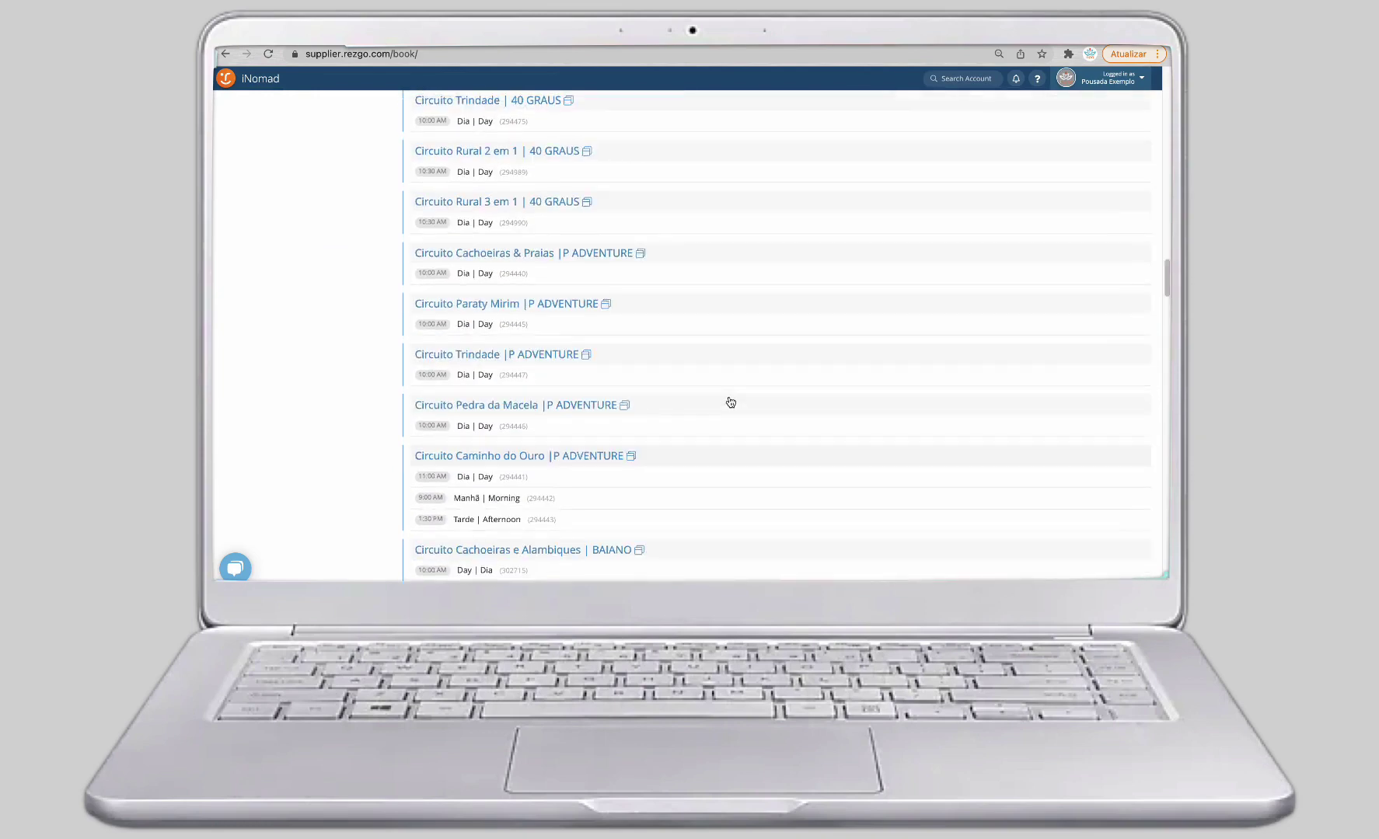
{"action": "scroll", "coordinate": [730, 401], "scroll_direction": "up", "scroll_amount": 15}
{"action": "left_click", "coordinate": [677, 250]}
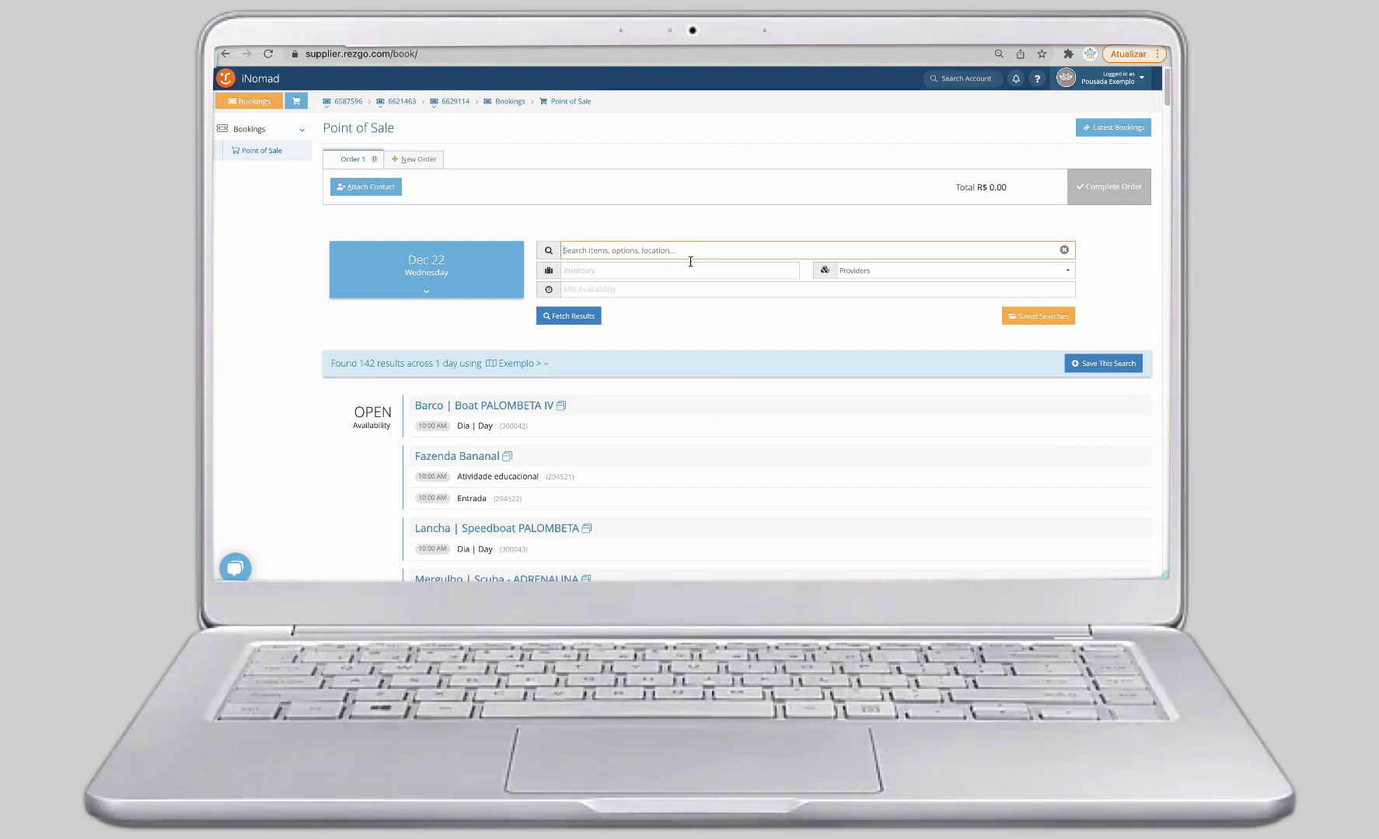
Search the items for 'teste' and choose the Escuna TESTE Passeio das 11h00 tour.
{"action": "type", "text": "teste"}
{"action": "left_click", "coordinate": [577, 316]}
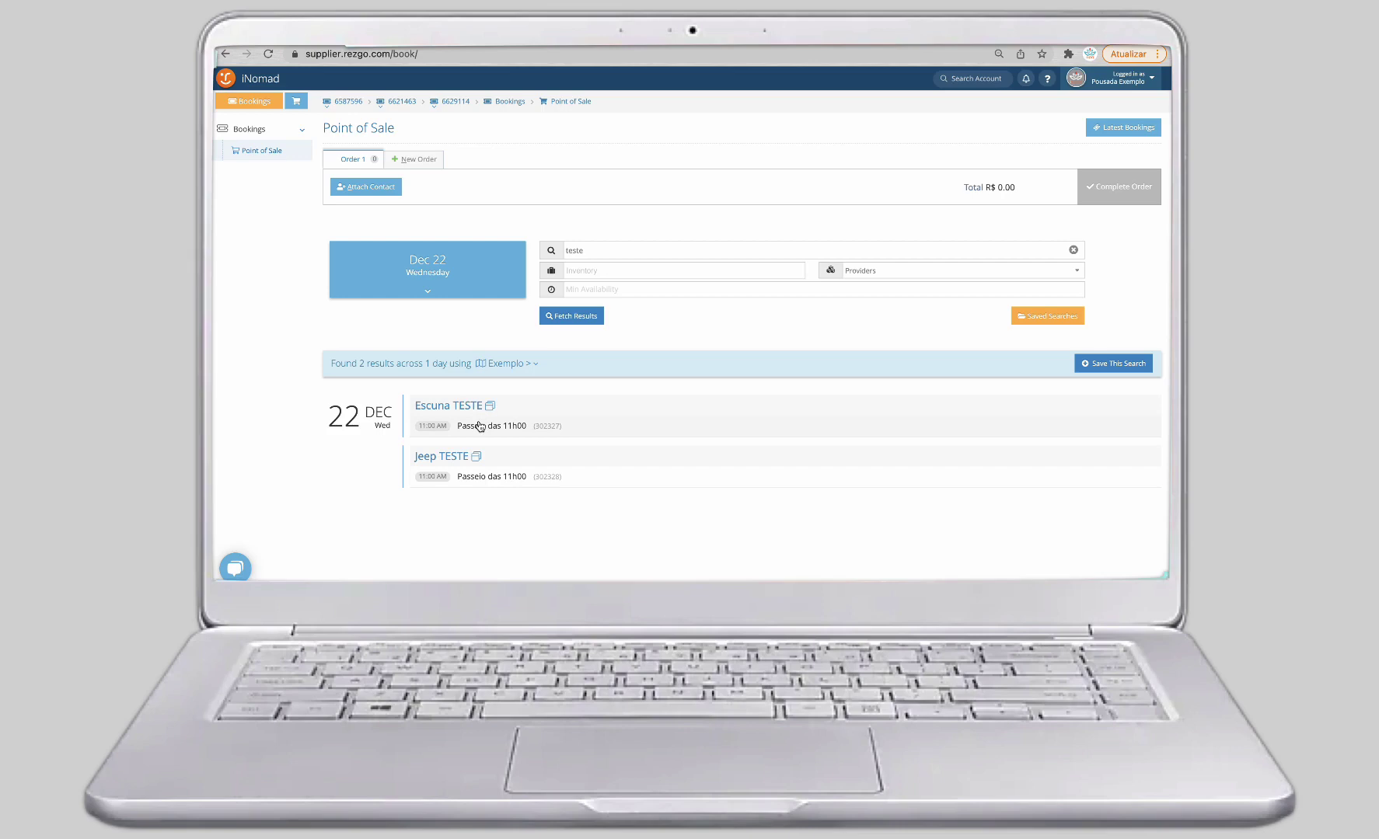
{"action": "left_click", "coordinate": [479, 426]}
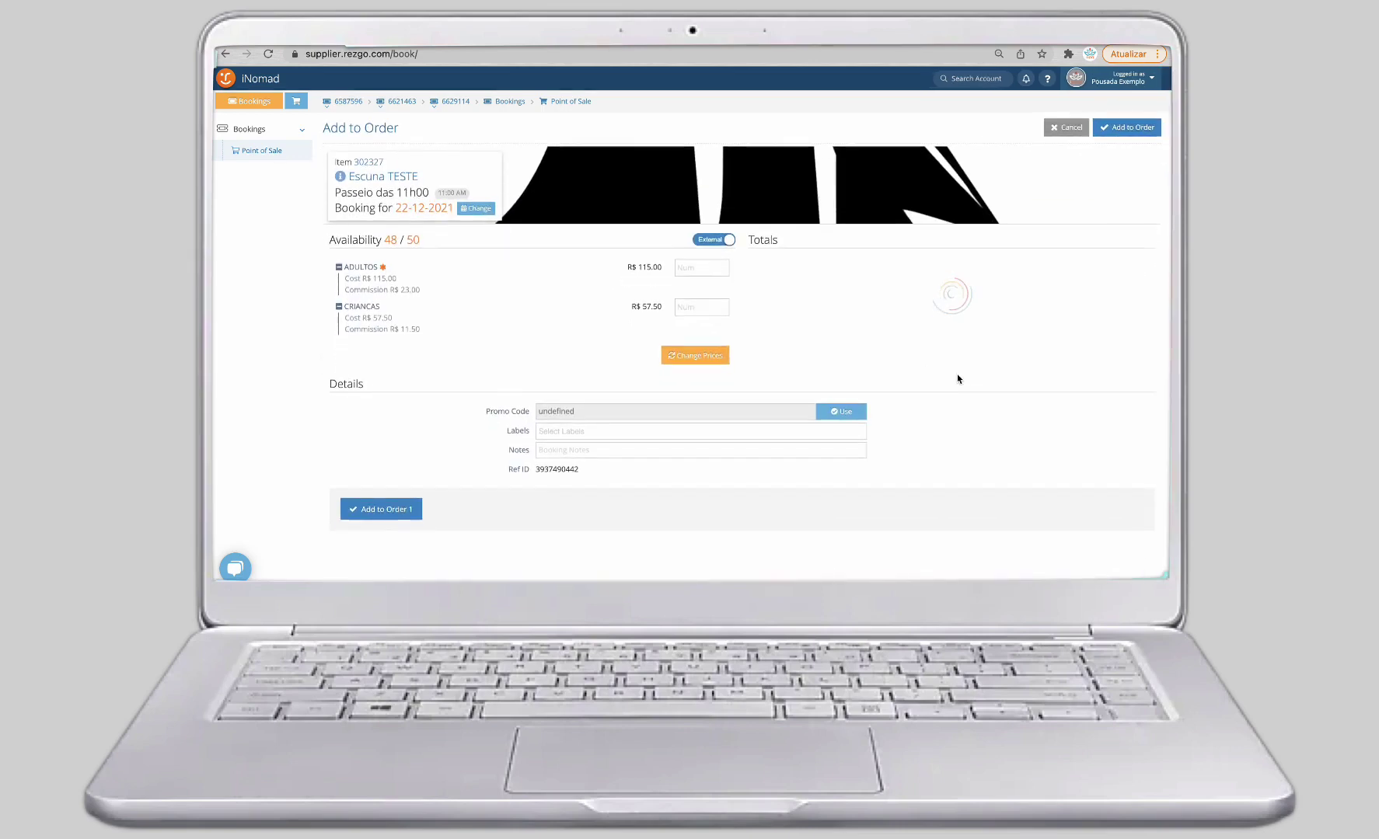
Add Escuna TESTE 11h00 with 1 adult and 1 child to the order for R$ 172.50.
{"action": "left_click", "coordinate": [703, 267]}
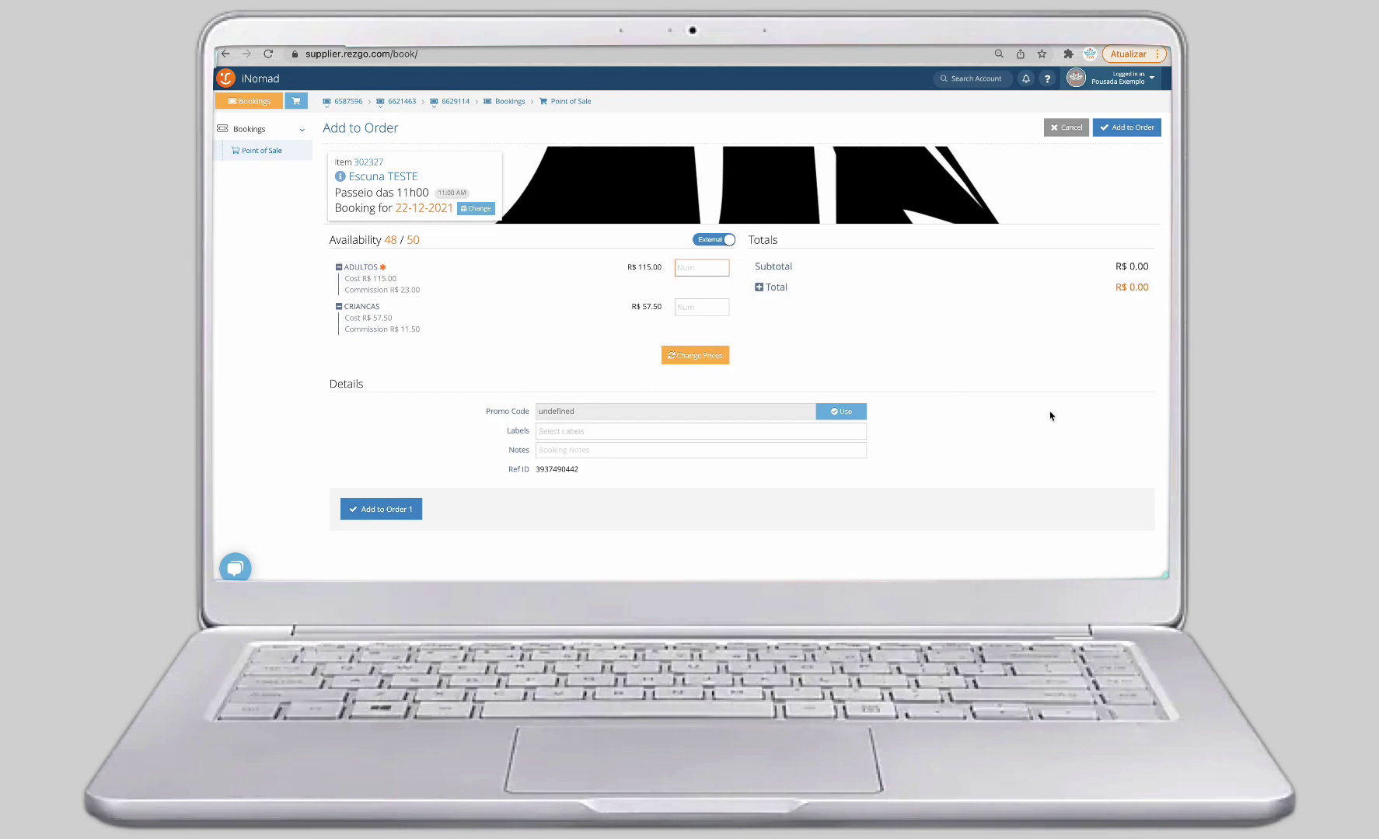
{"action": "type", "text": "1"}
{"action": "left_click", "coordinate": [691, 308]}
{"action": "type", "text": "1"}
{"action": "left_click", "coordinate": [1127, 134]}
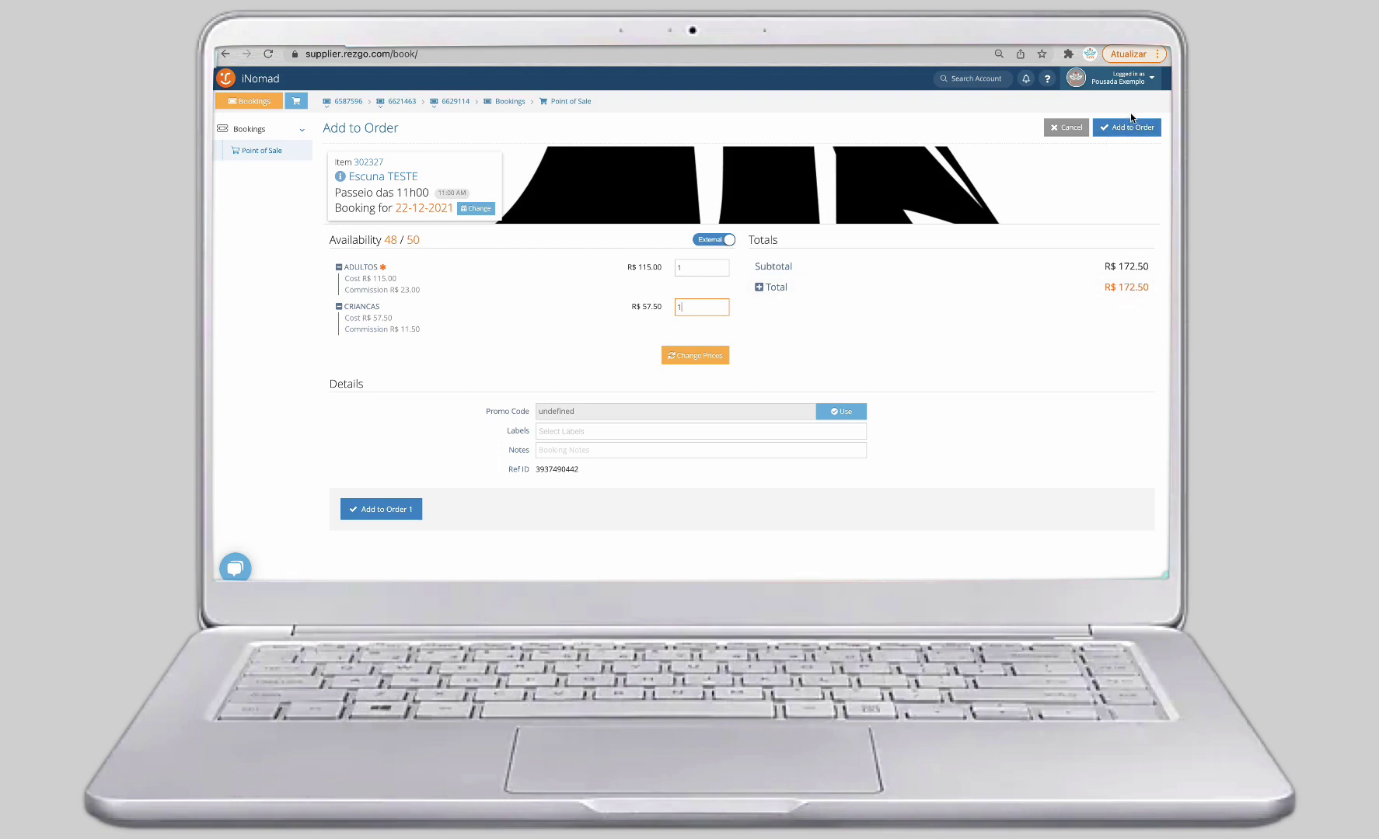
{"action": "left_click", "coordinate": [1125, 129]}
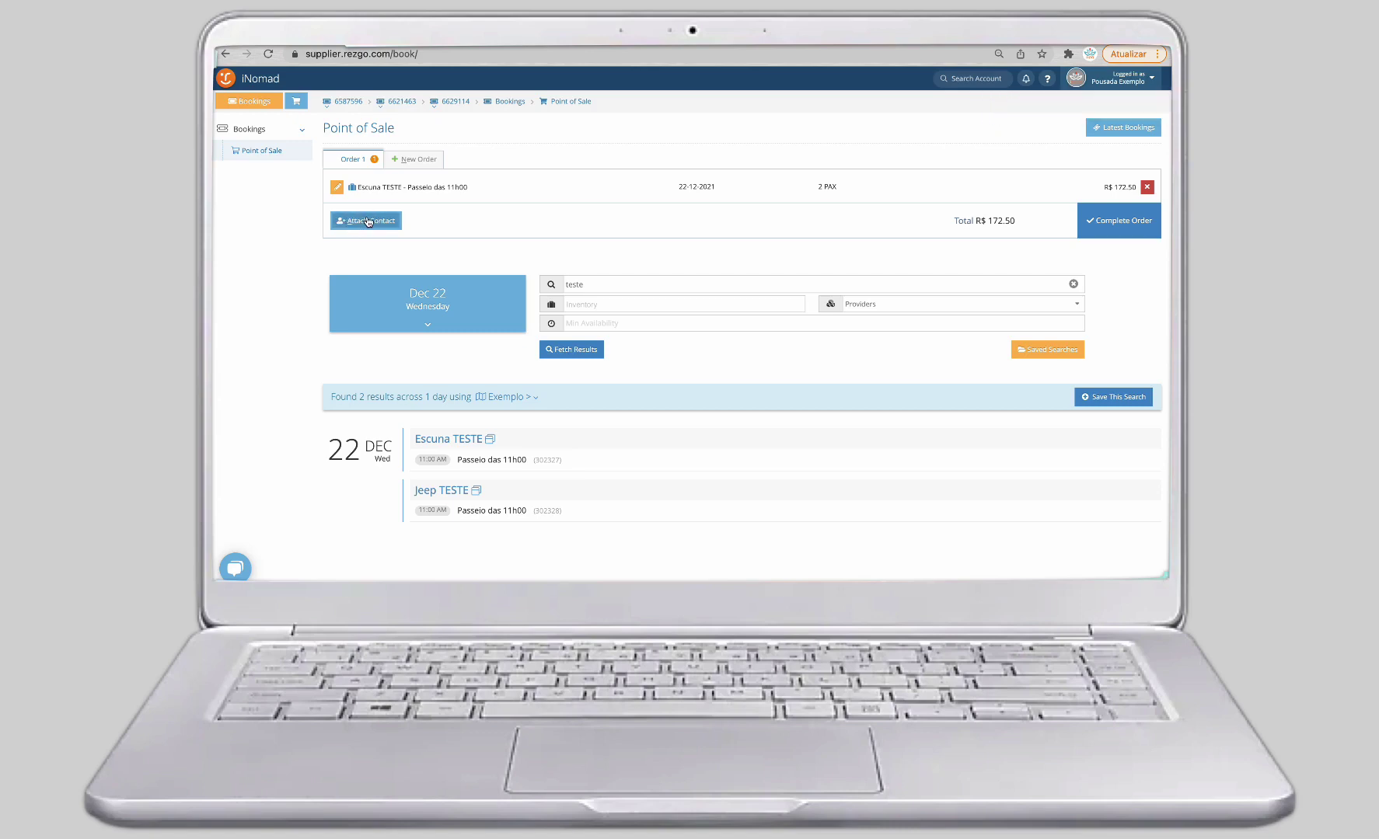
Attach the guest contact found by search and complete the order as a pending booking.
{"action": "left_click", "coordinate": [368, 221]}
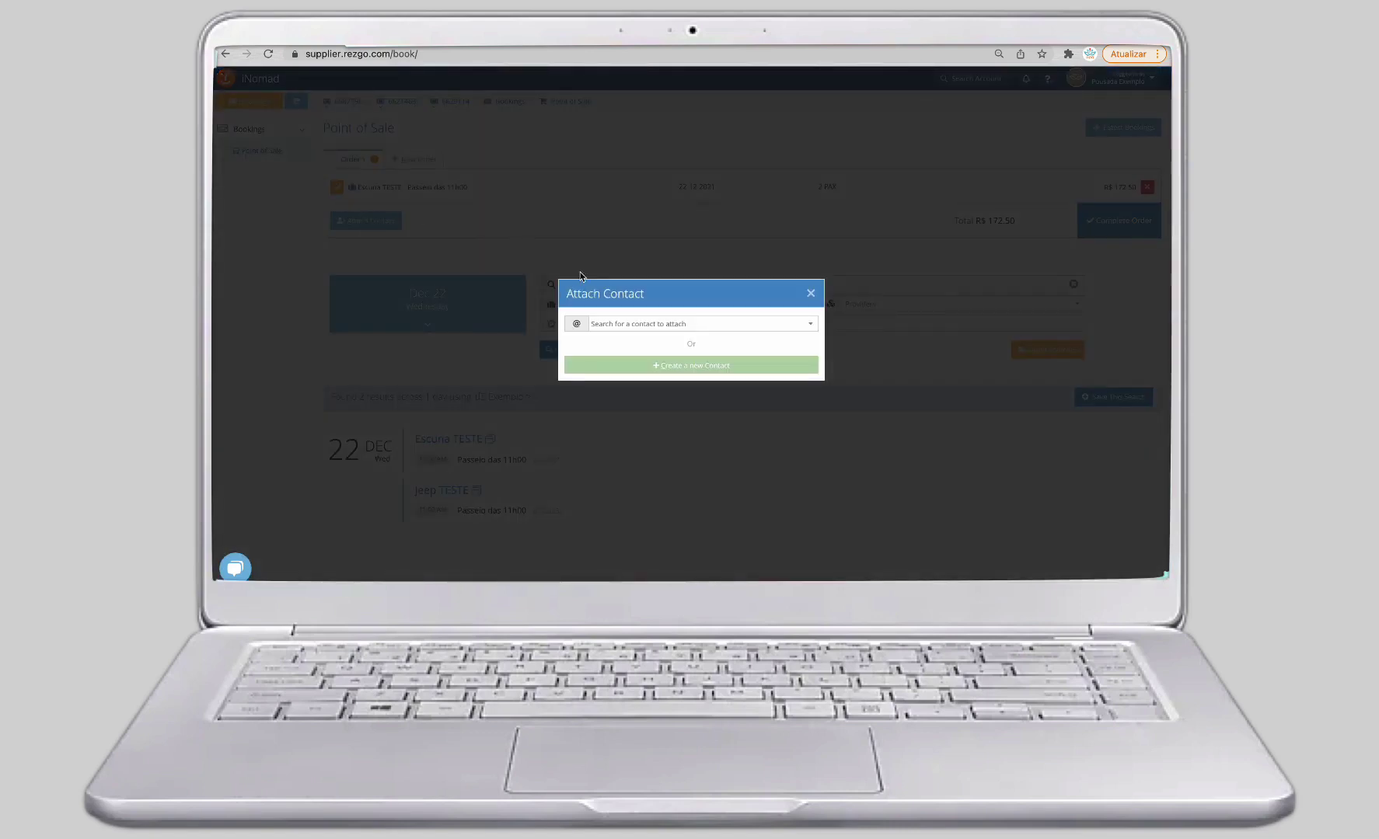
{"action": "left_click", "coordinate": [634, 325]}
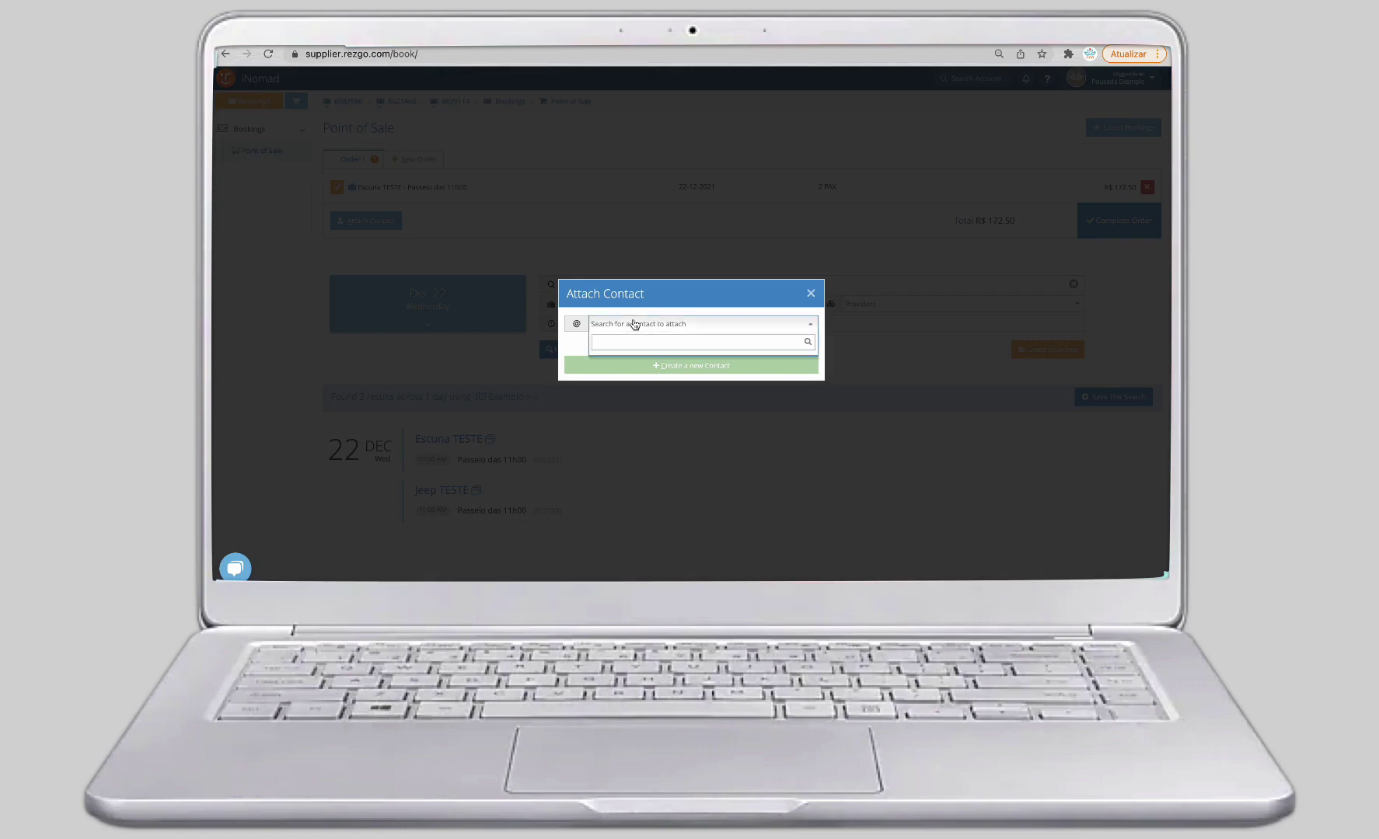
{"action": "type", "text": "d"}
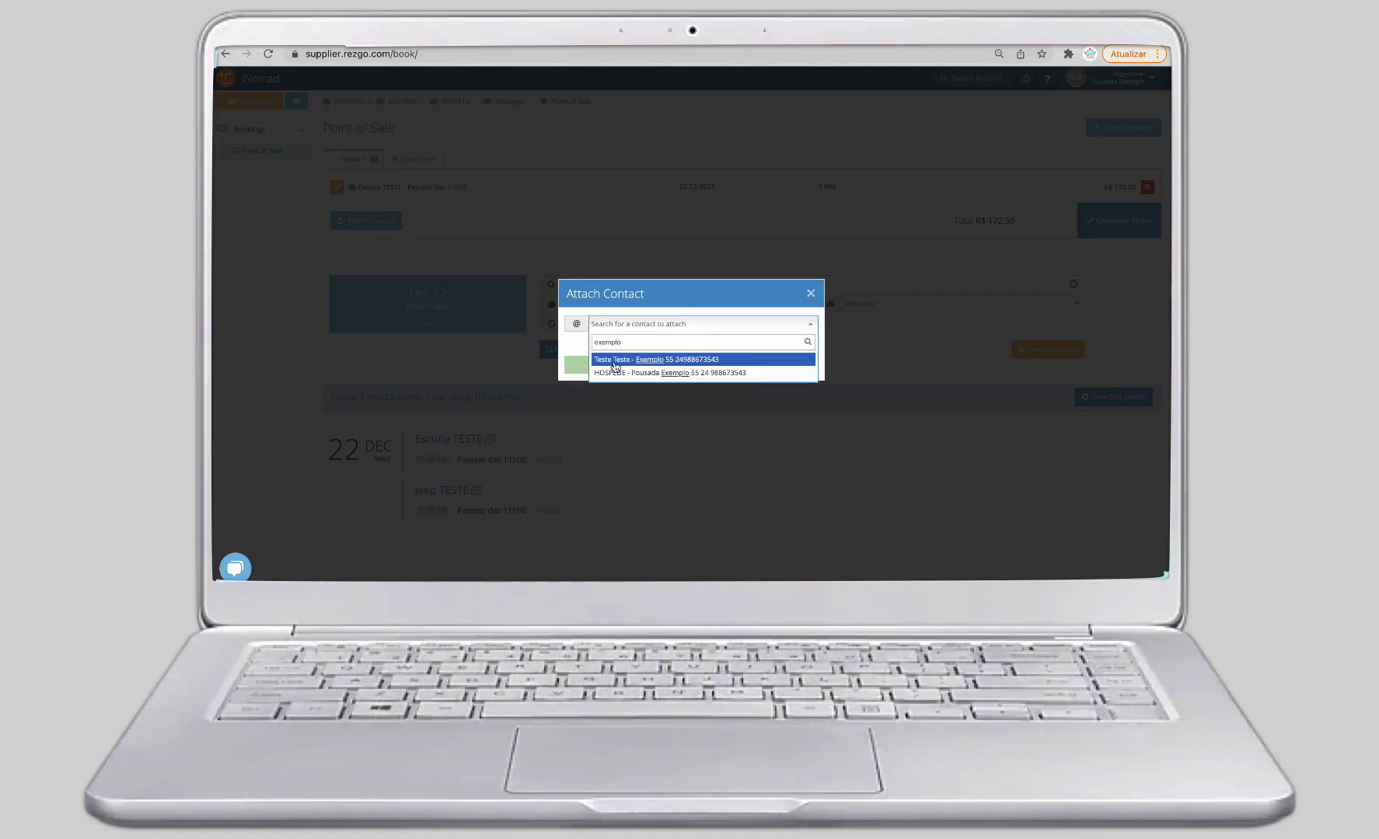
{"action": "left_click", "coordinate": [621, 373]}
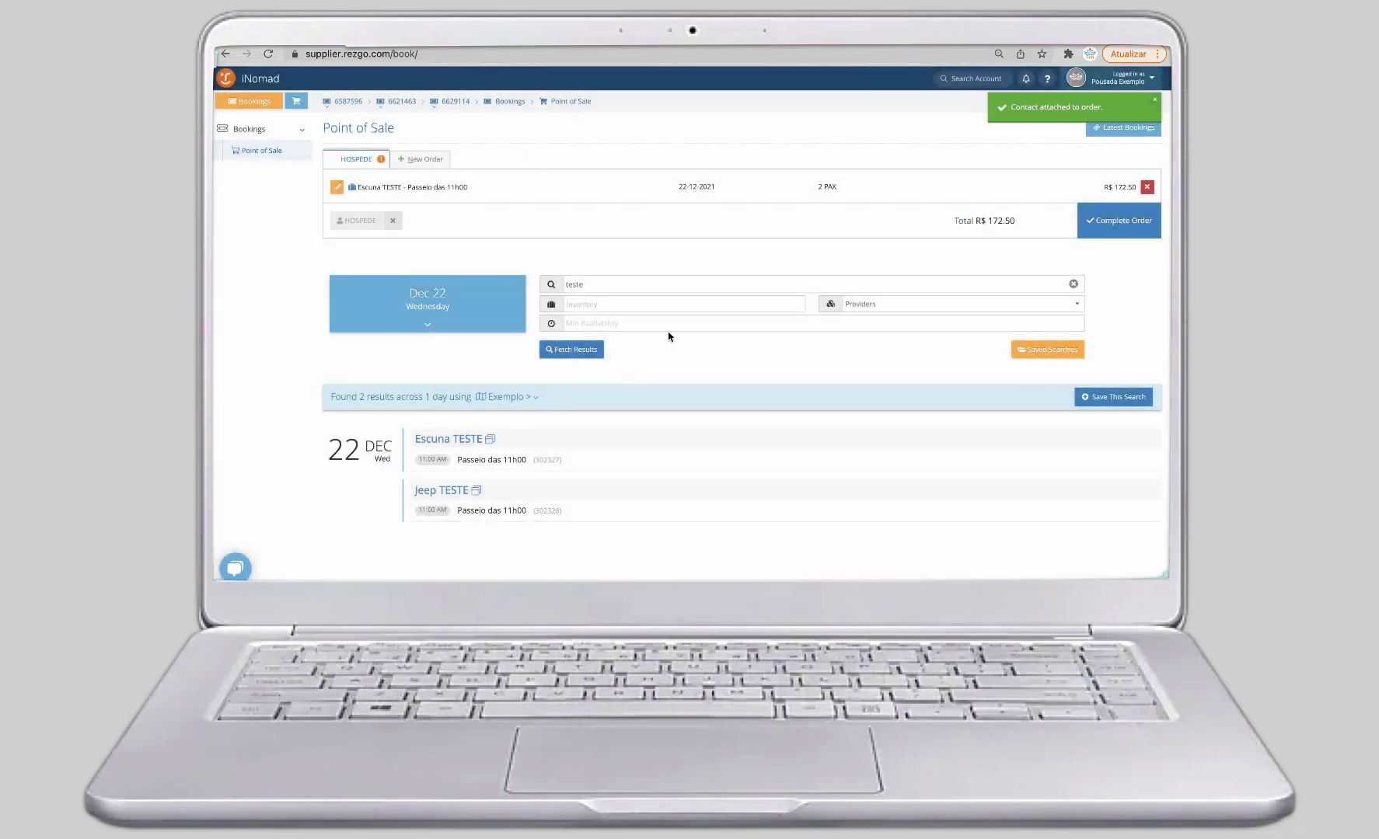
{"action": "left_click", "coordinate": [1112, 223]}
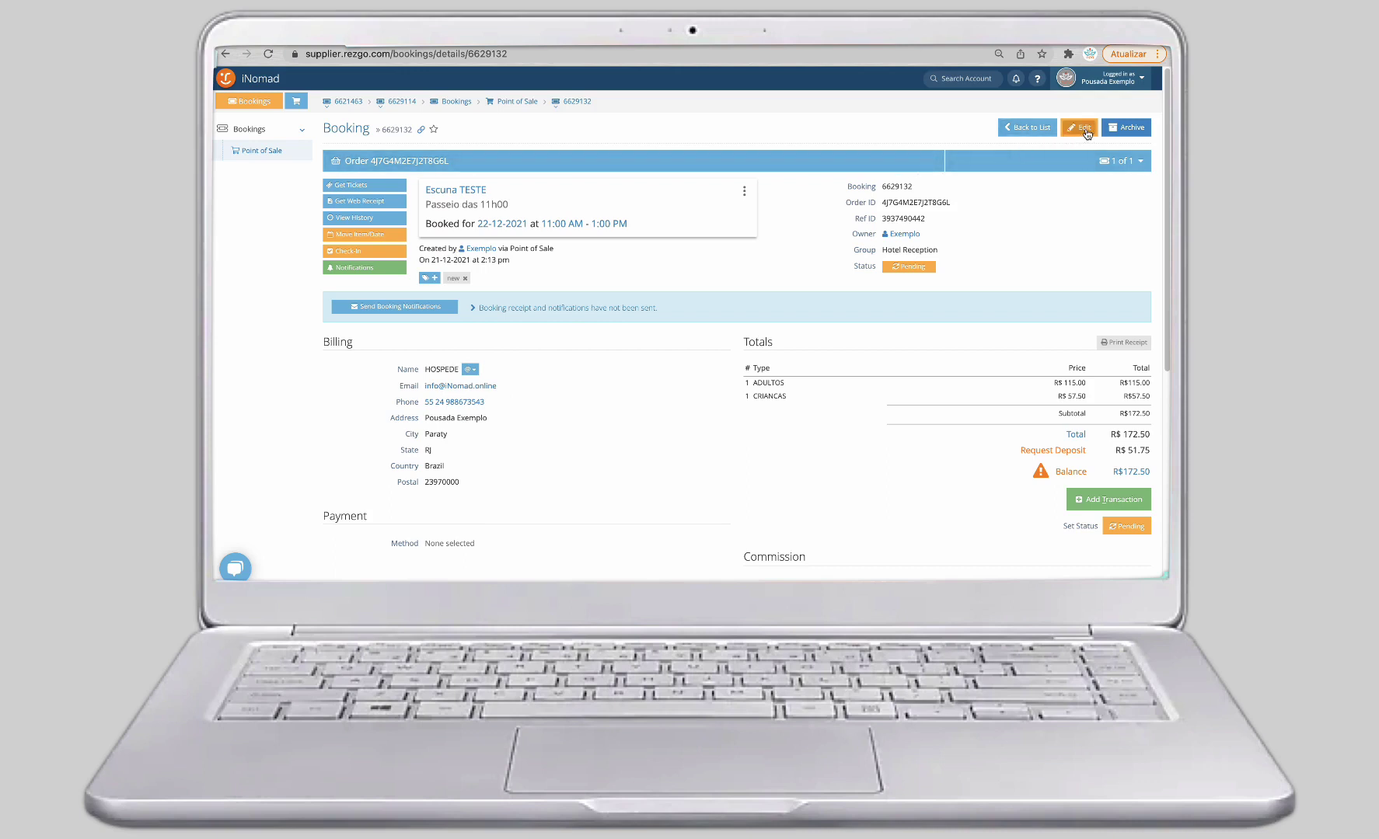
Edit the booking and enter the guest's first and last name in the billing fields.
{"action": "left_click", "coordinate": [1081, 129]}
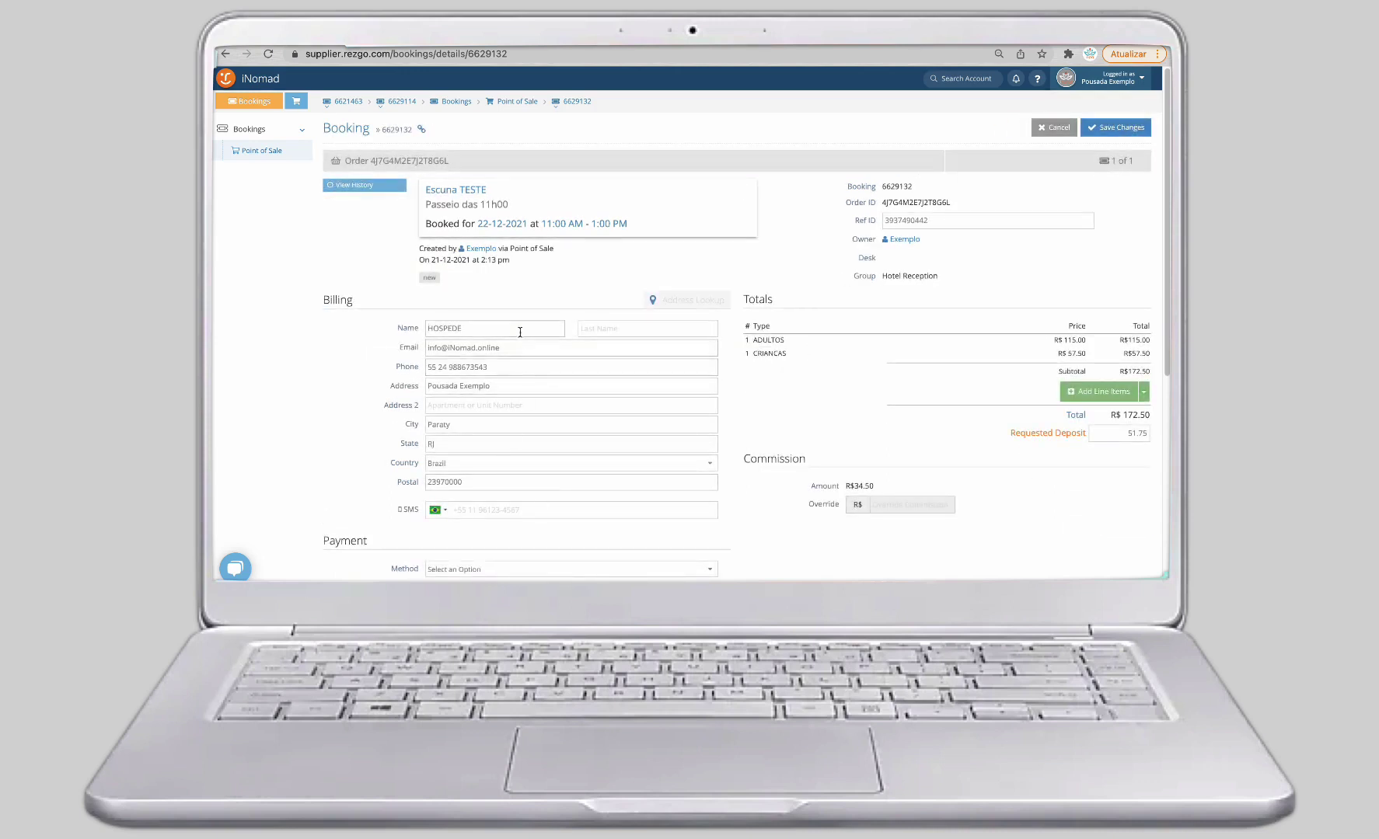
{"action": "left_click_drag", "start_coordinate": [520, 332], "coordinate": [392, 330]}
{"action": "type", "text": "CARLOS"}
{"action": "left_click", "coordinate": [583, 328]}
{"action": "type", "text": "QUARTO 23"}
Append a second billing e-mail, correct the billing phone number, and save the booking.
{"action": "left_click", "coordinate": [524, 347]}
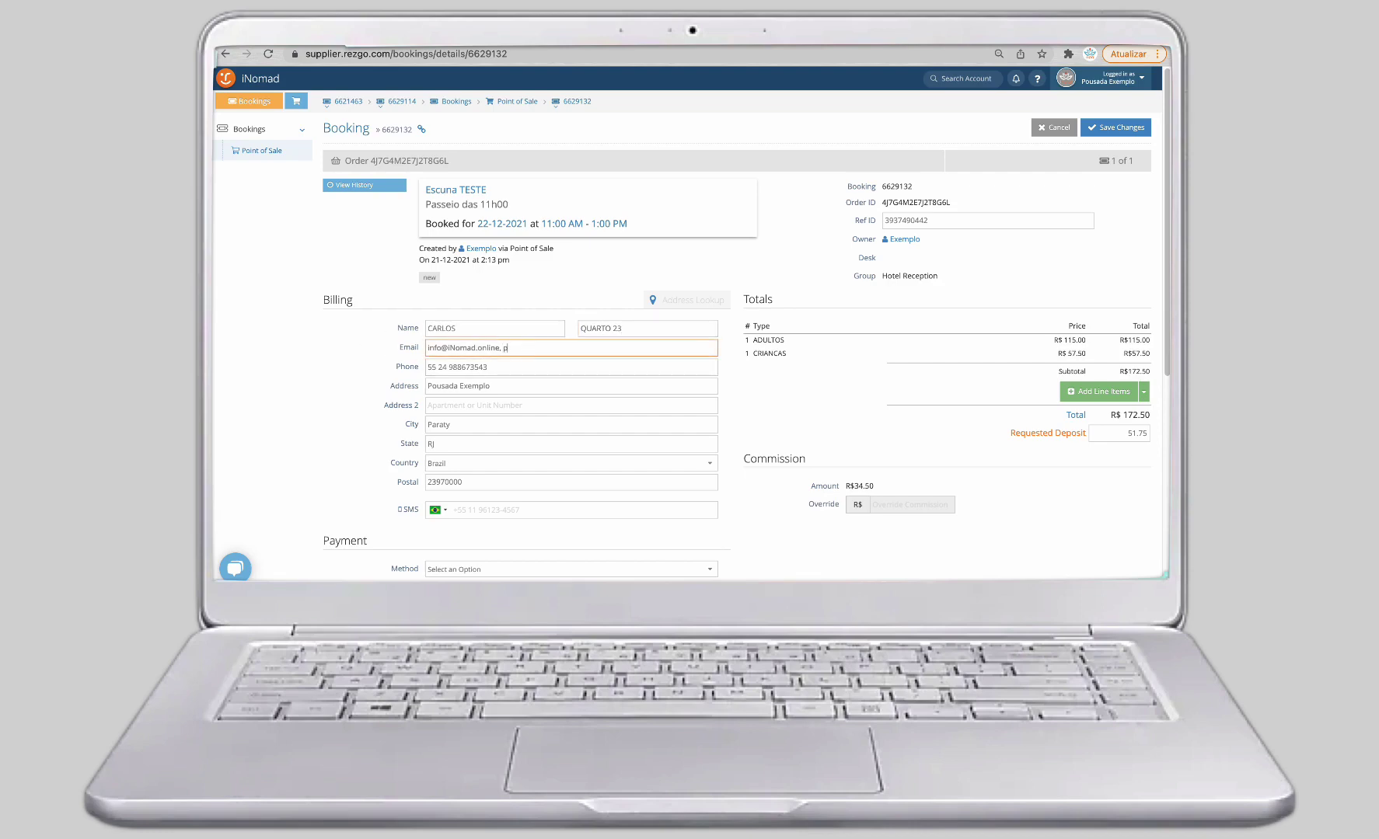
{"action": "left_click", "coordinate": [508, 370]}
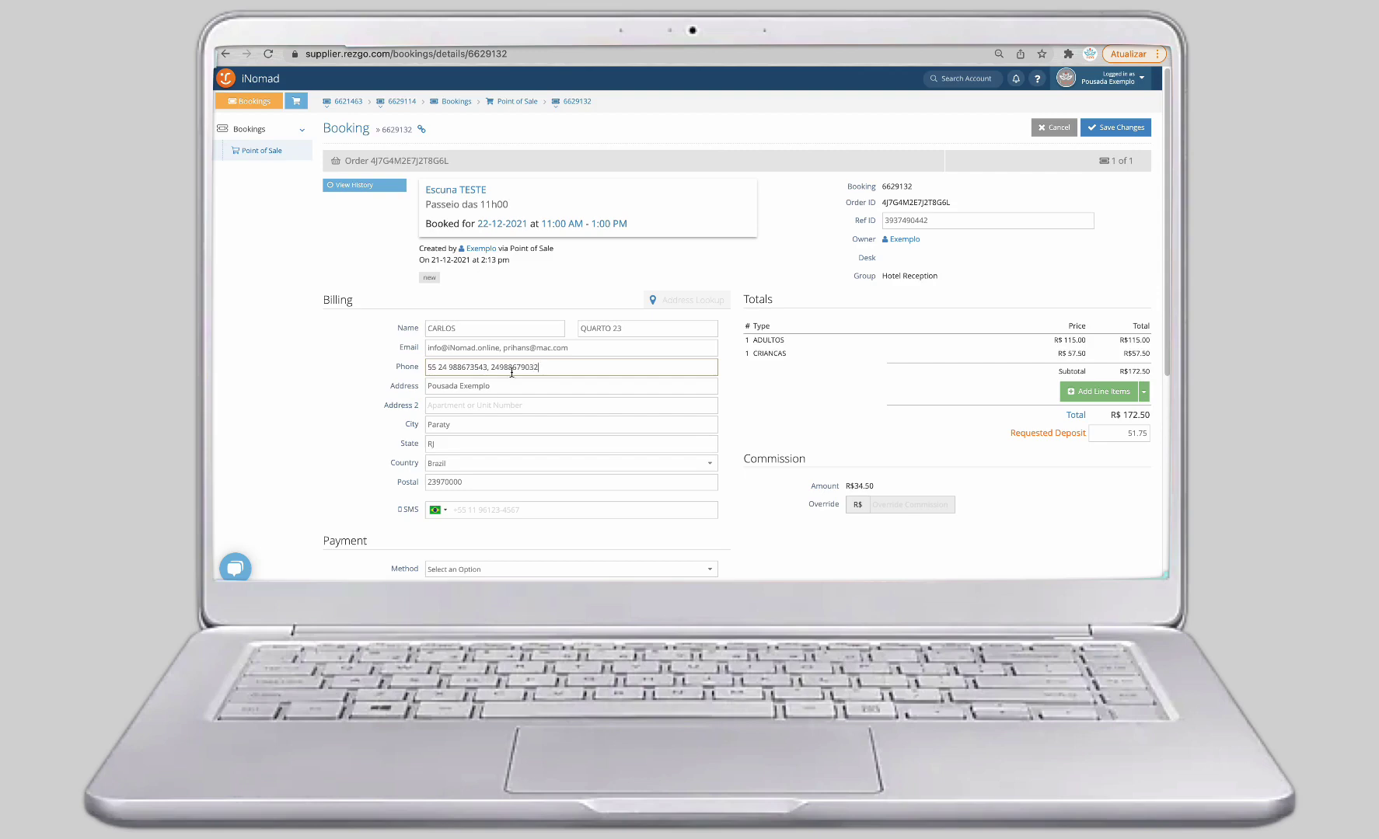
{"action": "left_click", "coordinate": [493, 370]}
{"action": "type", "text": "+54"}
{"action": "key", "text": "BackSpace"}
{"action": "key", "text": "BackSpace"}
{"action": "key", "text": "BackSpace"}
{"action": "key", "text": "BackSpace"}
{"action": "left_click", "coordinate": [1113, 130]}
{"action": "left_click", "coordinate": [1111, 131]}
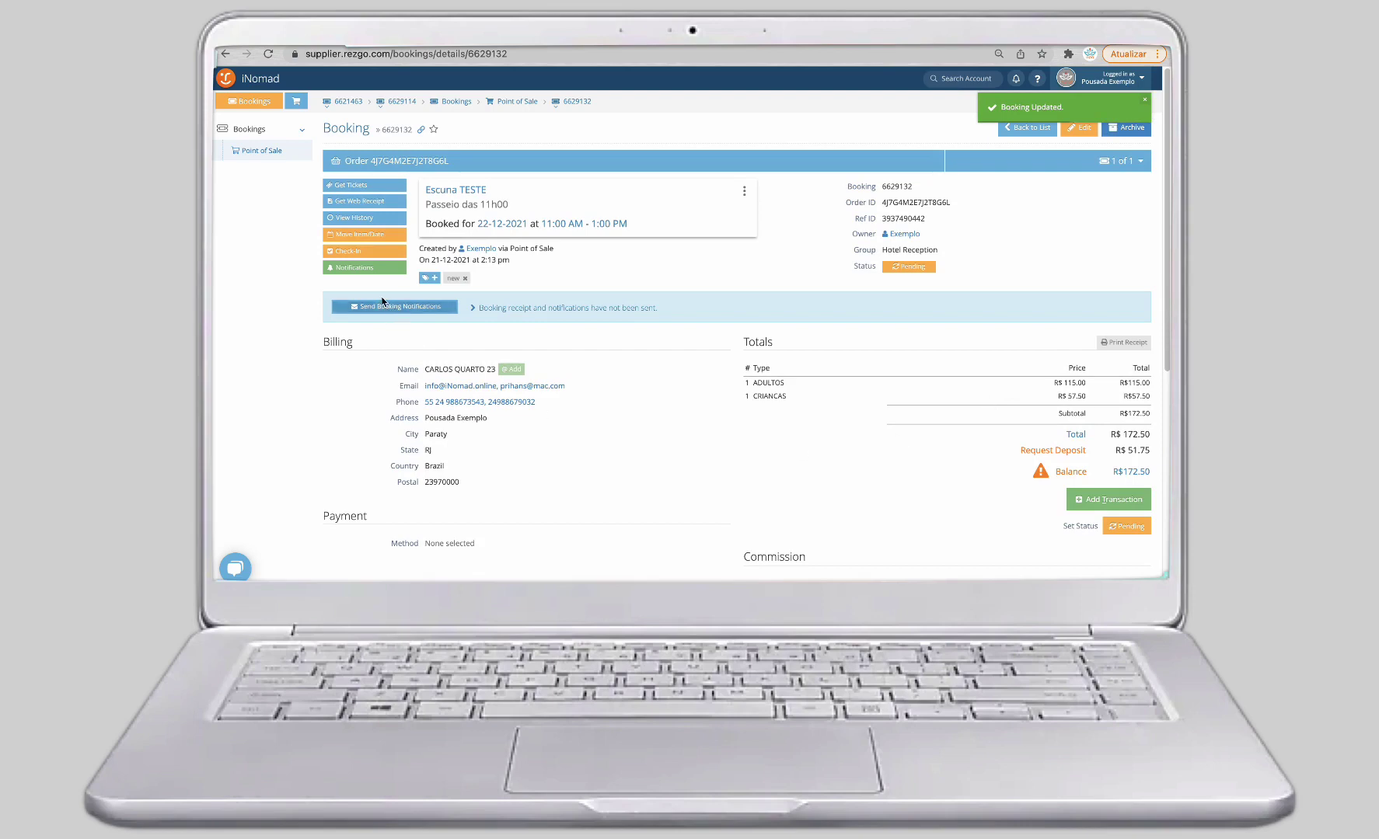
{"action": "left_click", "coordinate": [395, 308]}
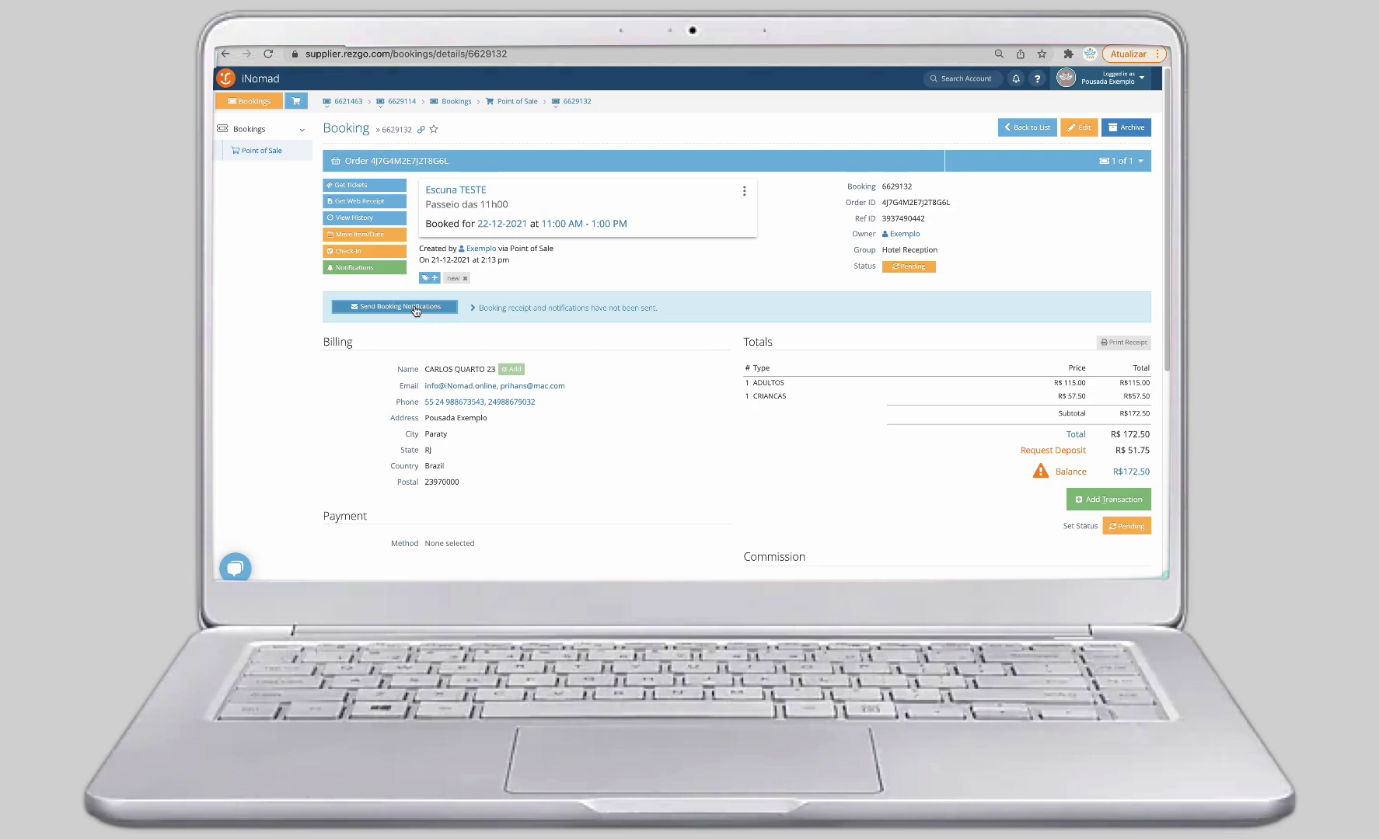
{"action": "left_click", "coordinate": [416, 309]}
{"action": "left_click", "coordinate": [814, 137]}
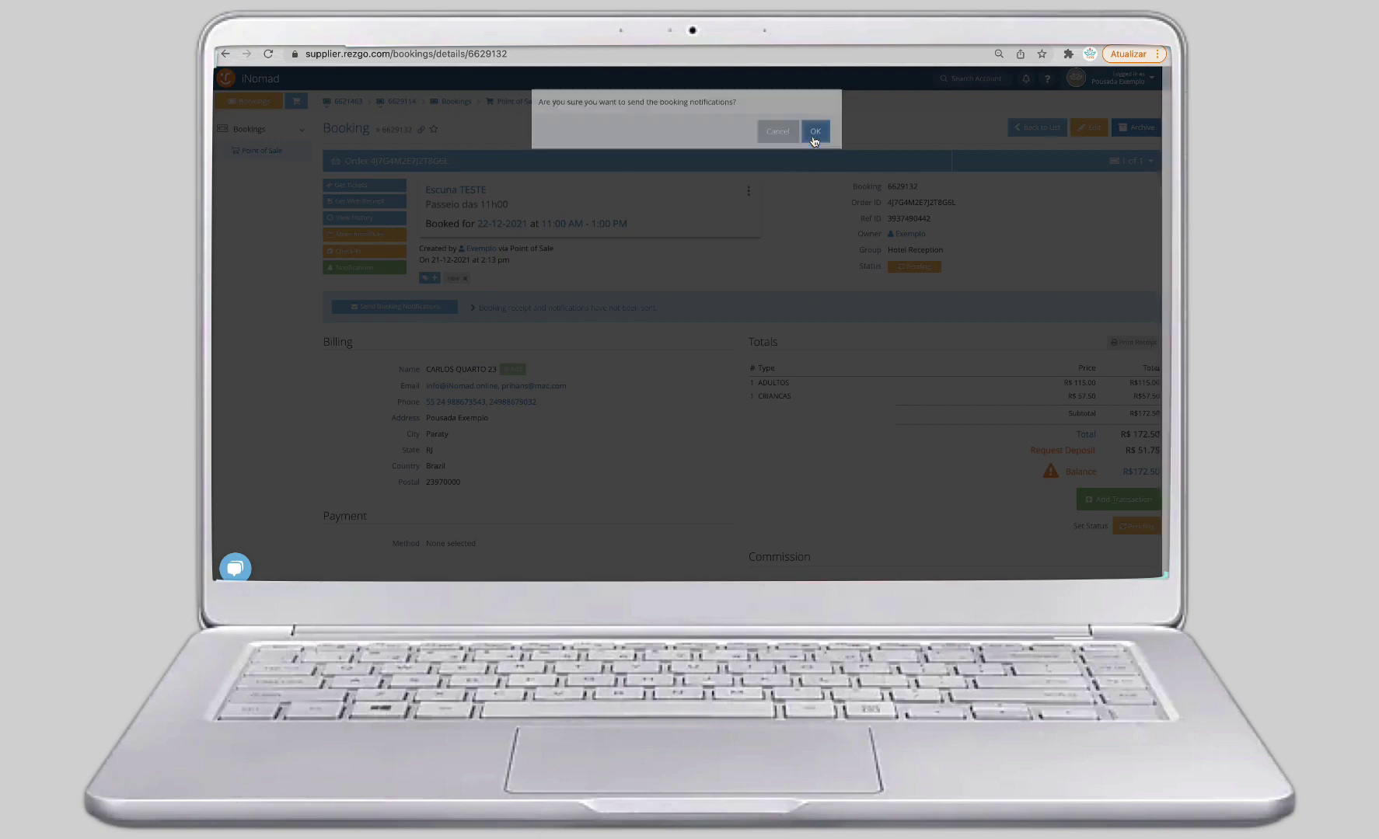